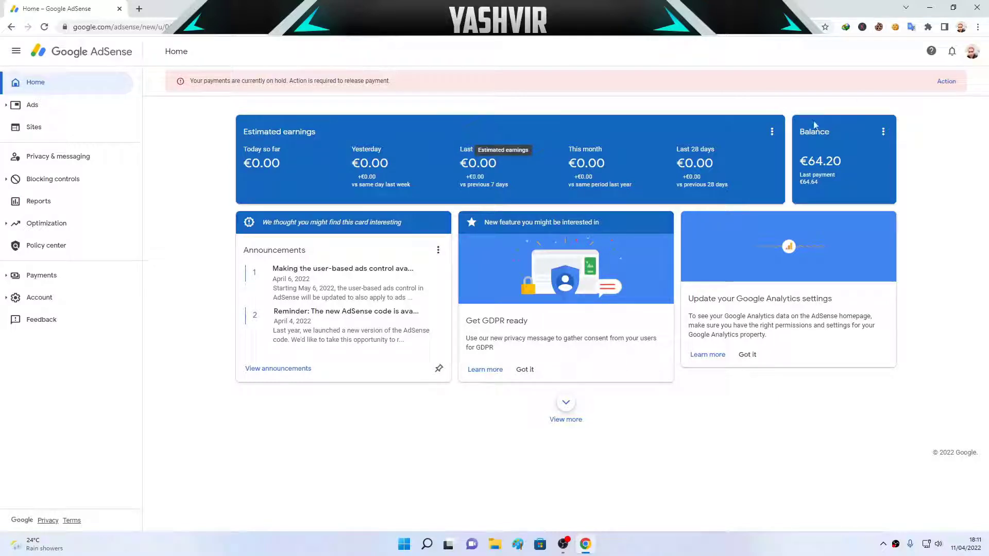
- Read the notice about payments on hold and open the action required to release them
{"action": "left_click_drag", "start_coordinate": [201, 81], "coordinate": [354, 87]}
{"action": "left_click_drag", "start_coordinate": [218, 81], "coordinate": [417, 89]}
{"action": "left_click", "coordinate": [432, 87]}
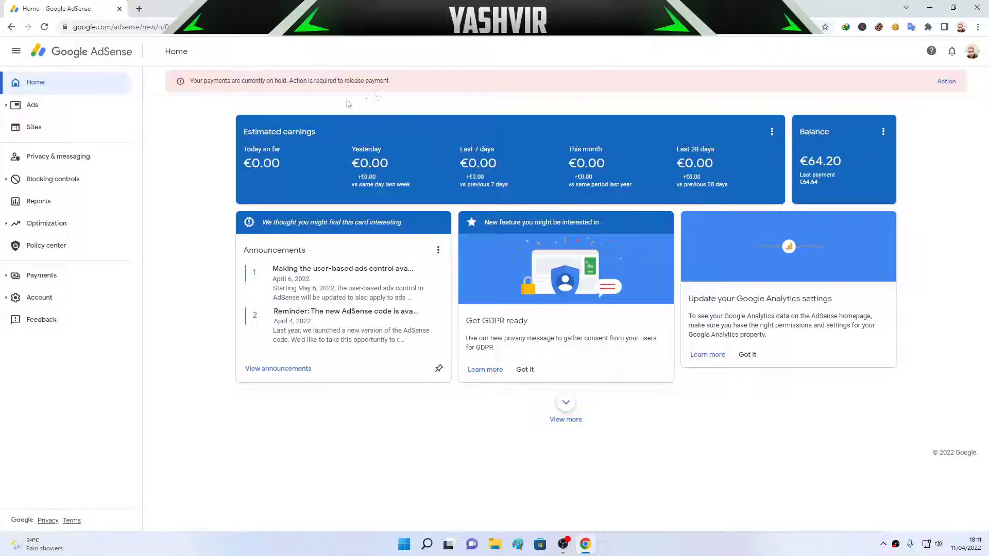
{"action": "left_click_drag", "start_coordinate": [323, 82], "coordinate": [434, 86]}
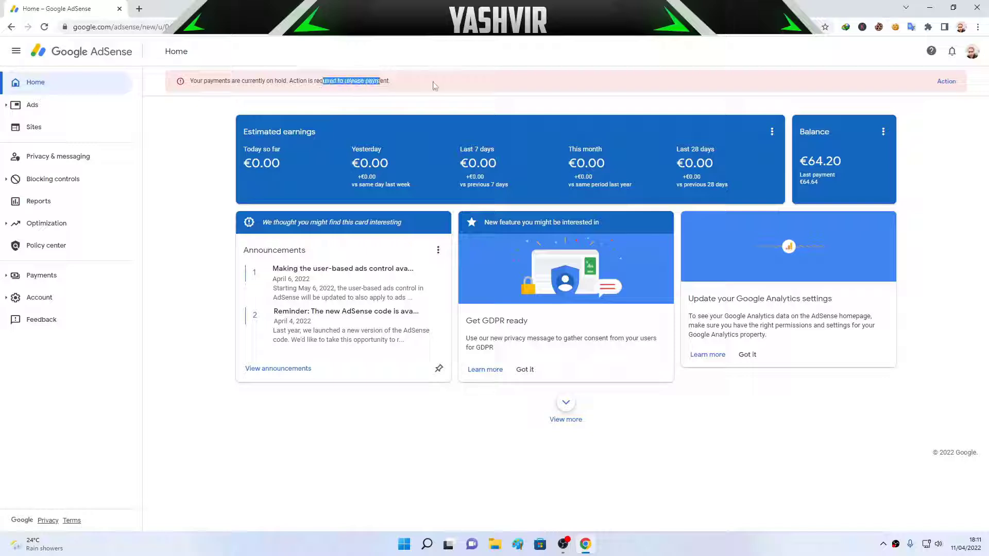
{"action": "left_click", "coordinate": [434, 86]}
{"action": "left_click", "coordinate": [948, 82]}
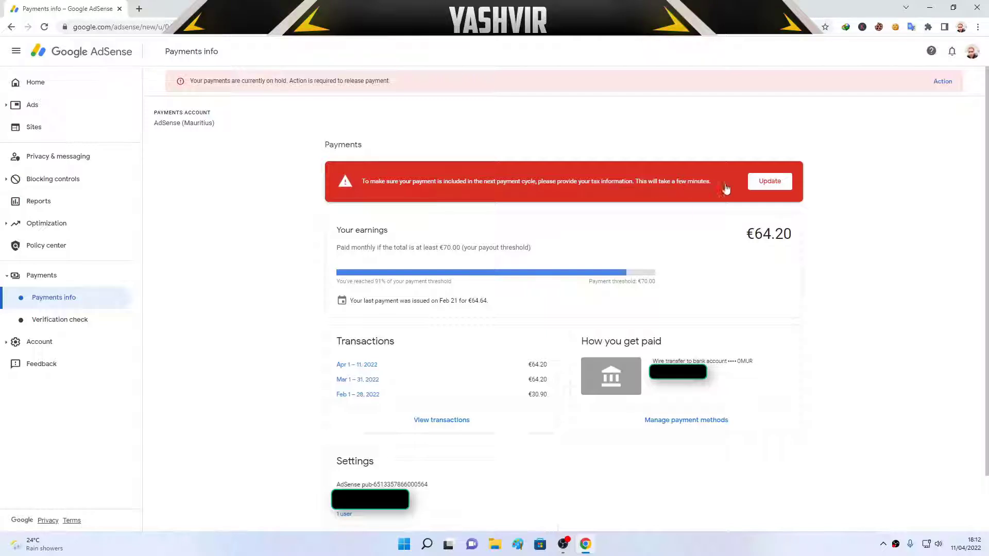
- Choose to update the payment tax information, add United States tax info and start the tax form
{"action": "left_click", "coordinate": [770, 183]}
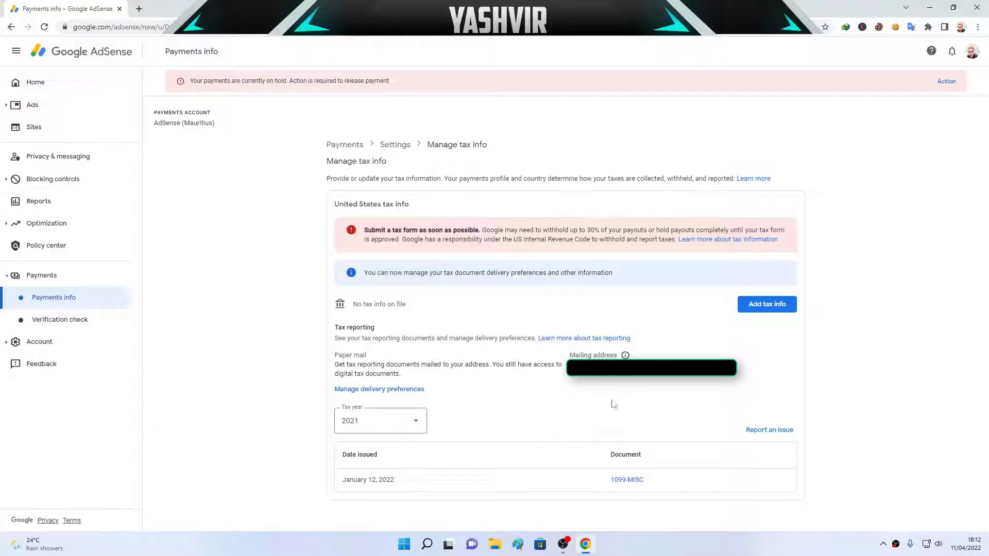
{"action": "left_click", "coordinate": [765, 313]}
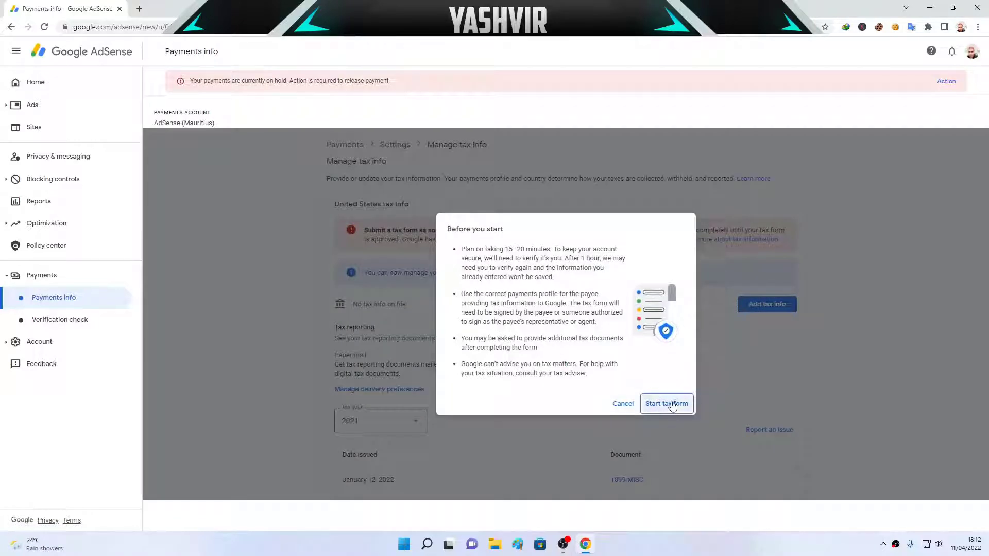
{"action": "left_click", "coordinate": [673, 407]}
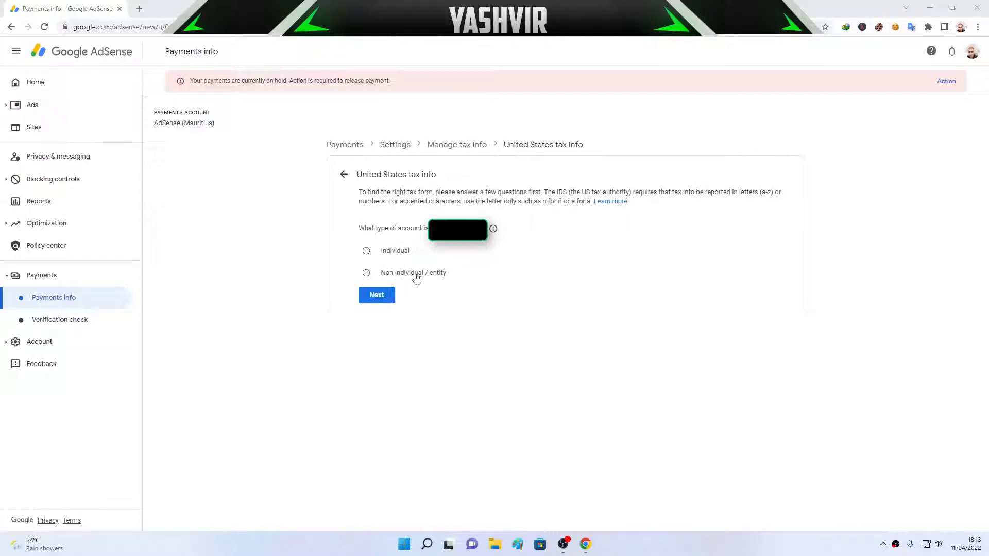
- Declare an Individual account that is not a US citizen or resident, select W-8BEN and start that form
{"action": "left_click", "coordinate": [404, 252]}
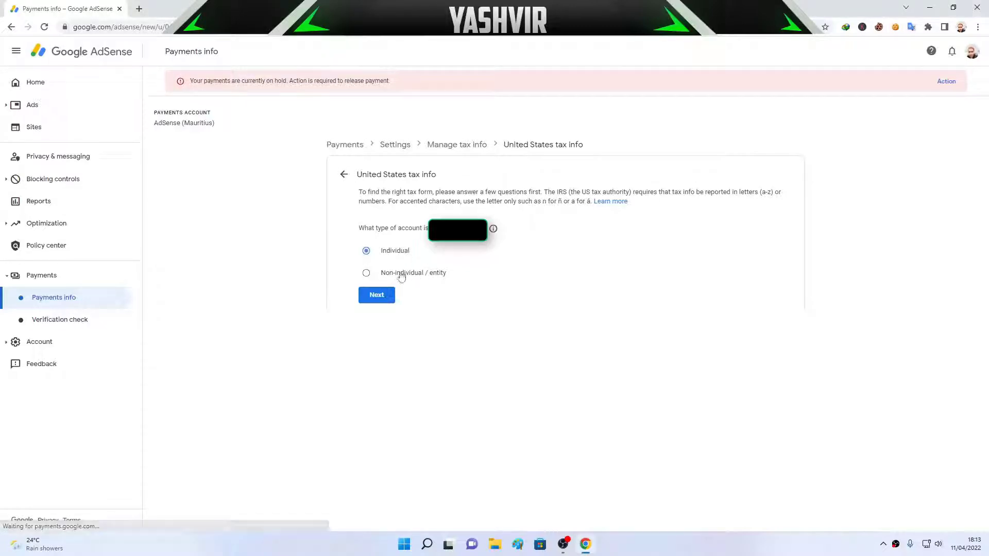
{"action": "left_click", "coordinate": [395, 303]}
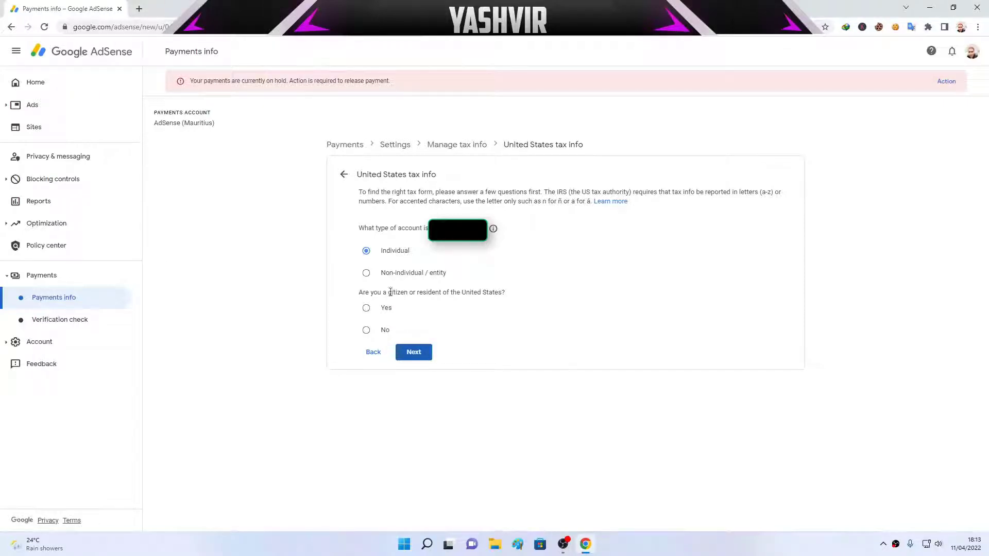
{"action": "left_click", "coordinate": [383, 330]}
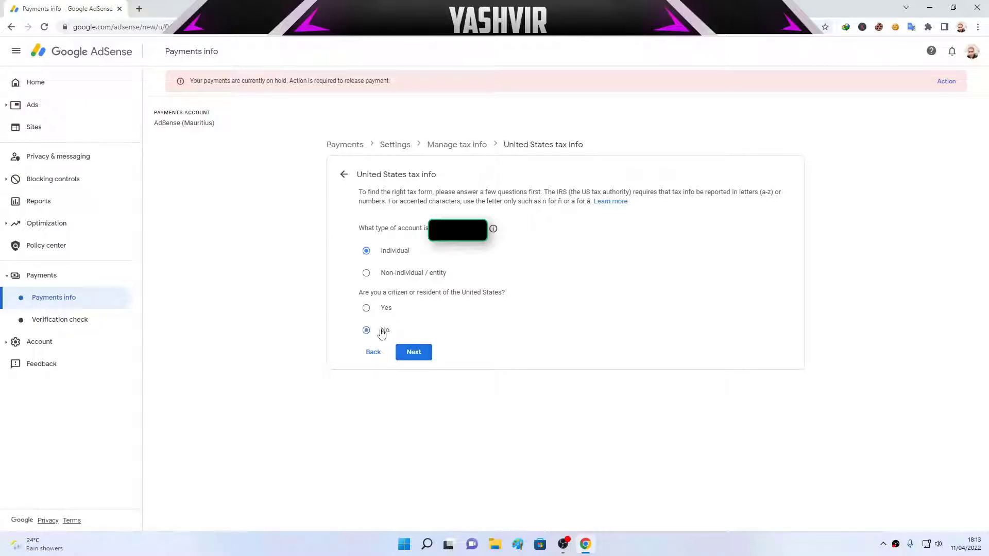
{"action": "left_click", "coordinate": [421, 353]}
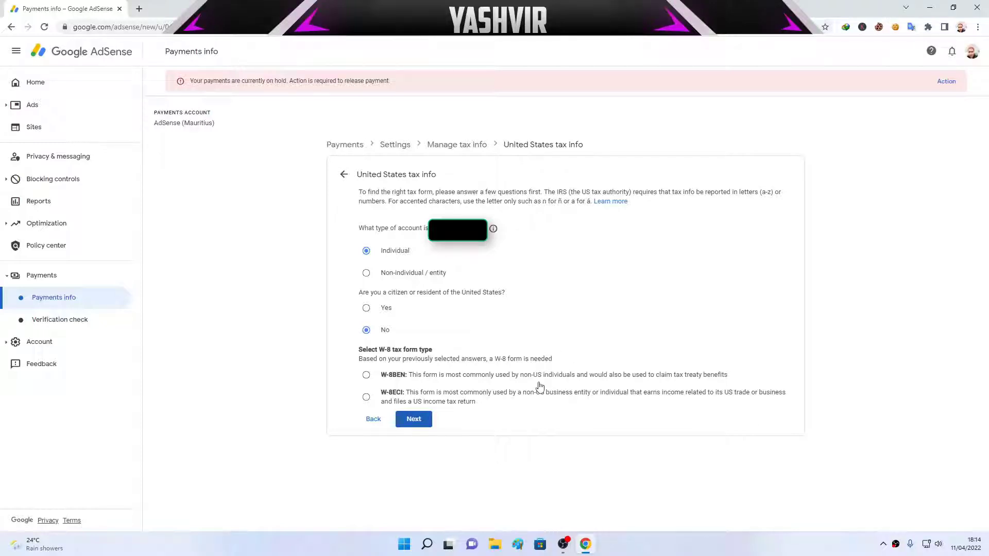
{"action": "left_click", "coordinate": [391, 380]}
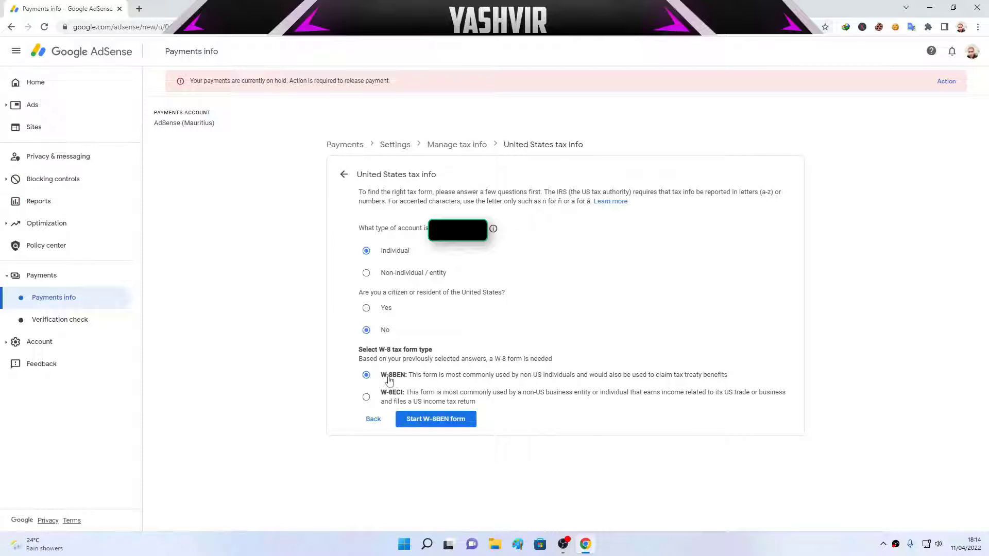
{"action": "left_click", "coordinate": [436, 419]}
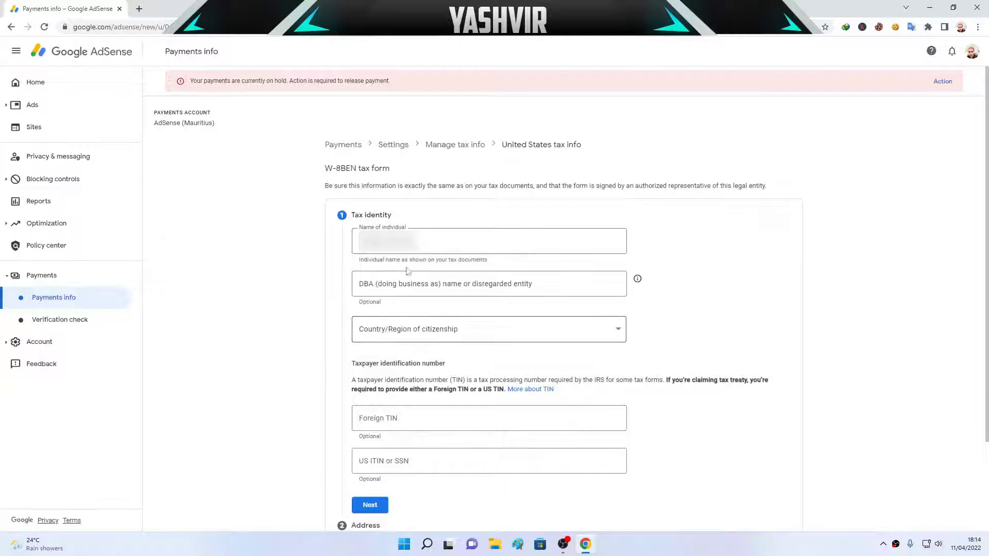
- Complete the tax identity section with Mauritius as country of citizenship, leaving the DBA name and taxpayer identification numbers blank
{"action": "left_click", "coordinate": [368, 231]}
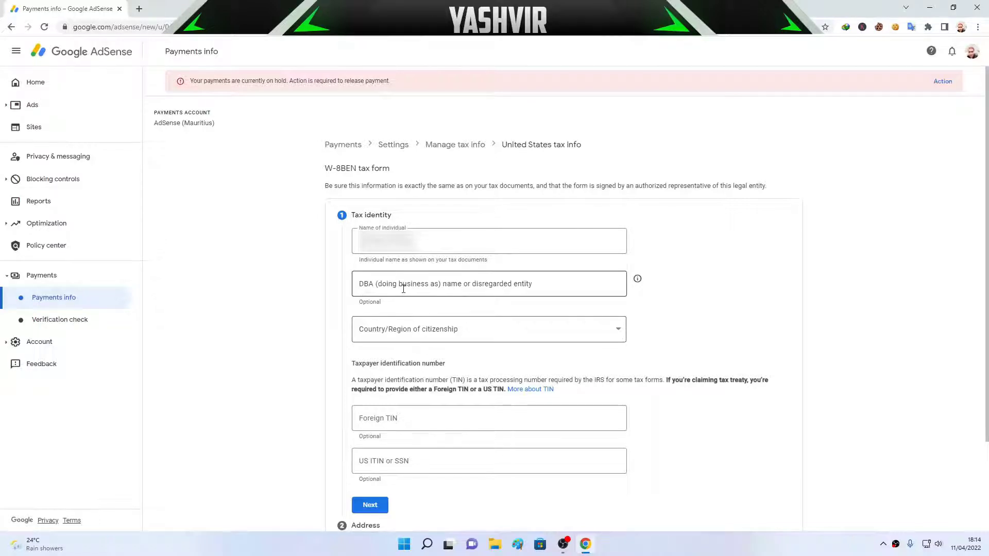
{"action": "left_click", "coordinate": [452, 337]}
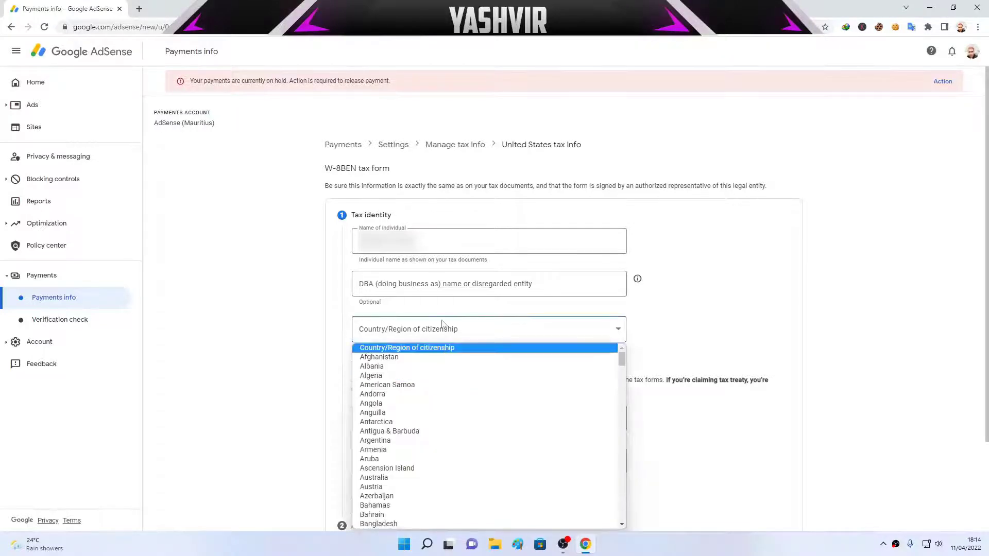
{"action": "type", "text": "maur"}
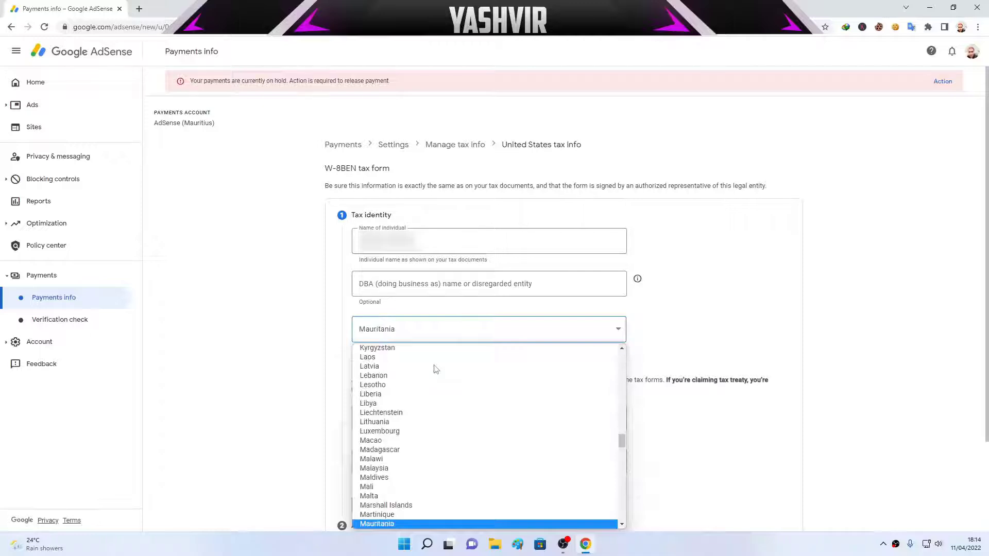
{"action": "scroll", "coordinate": [434, 382], "scroll_direction": "down", "scroll_amount": 4}
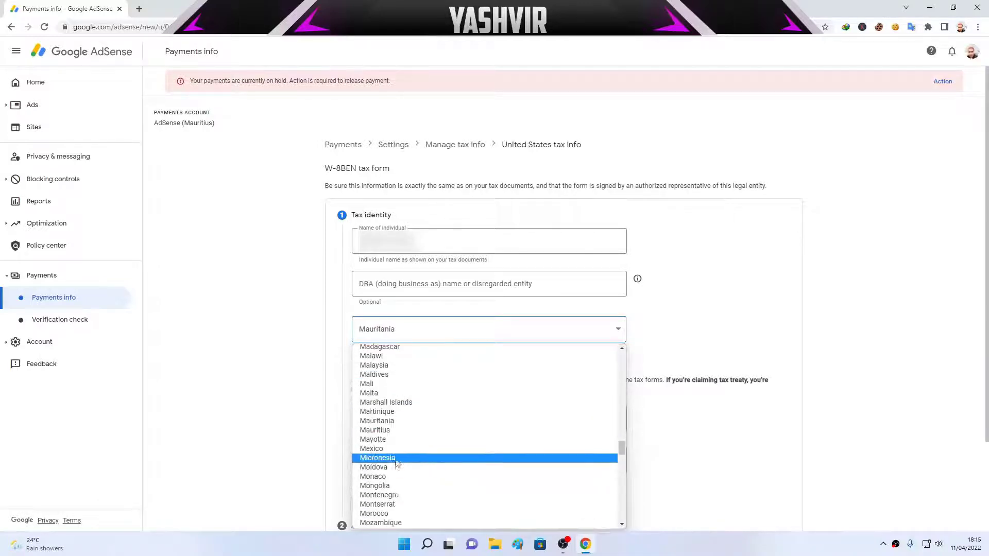
{"action": "left_click", "coordinate": [398, 431]}
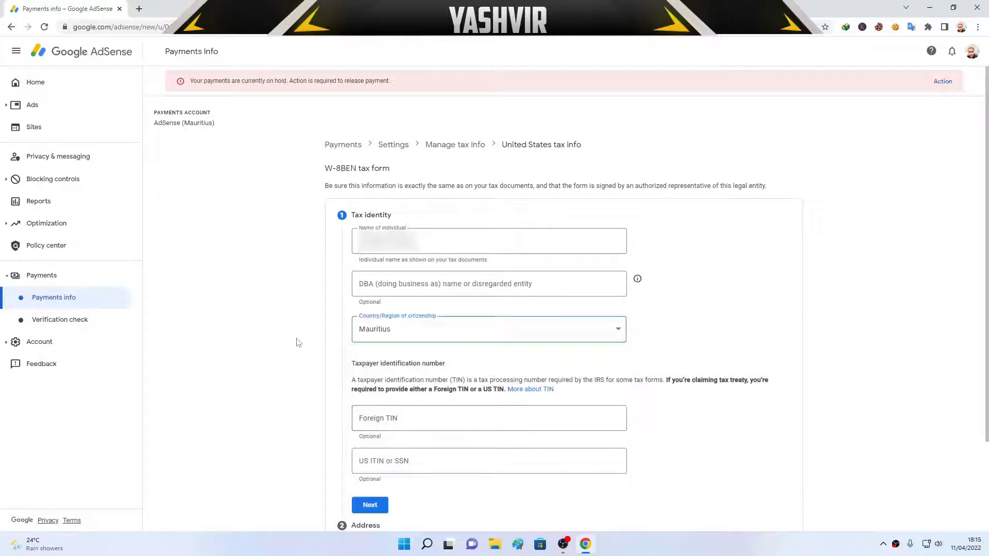
{"action": "scroll", "coordinate": [297, 343], "scroll_direction": "down", "scroll_amount": 2}
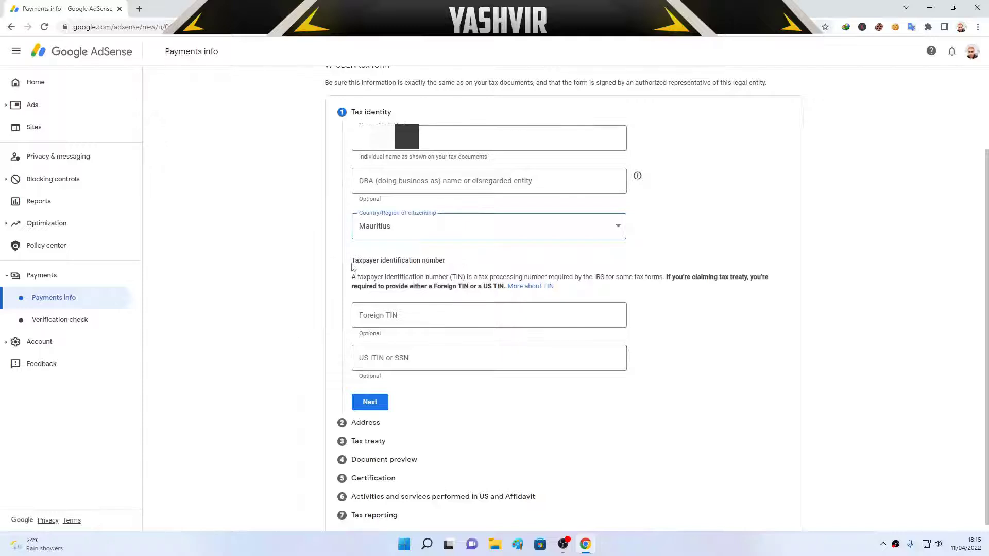
{"action": "left_click_drag", "start_coordinate": [363, 260], "coordinate": [454, 263]}
{"action": "left_click", "coordinate": [454, 262]}
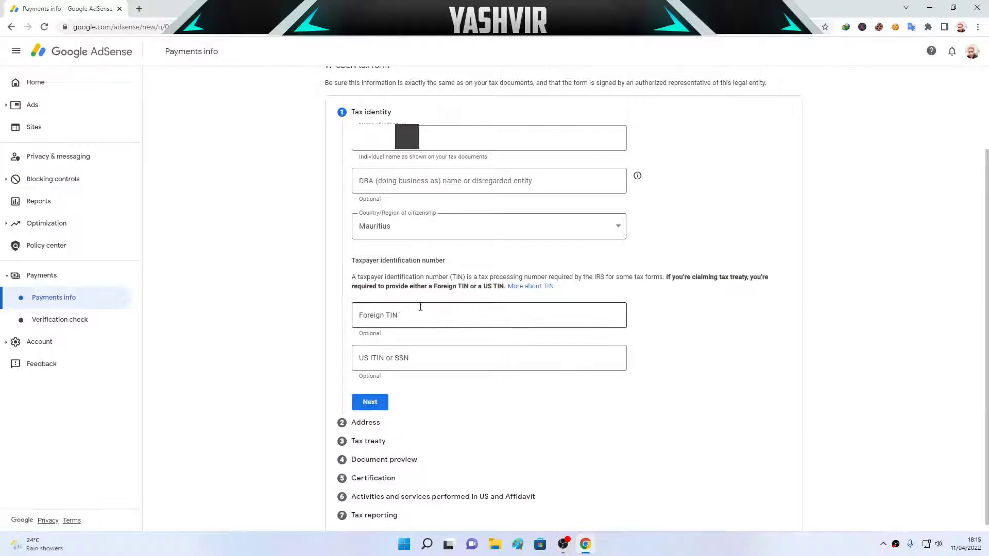
{"action": "left_click", "coordinate": [370, 402]}
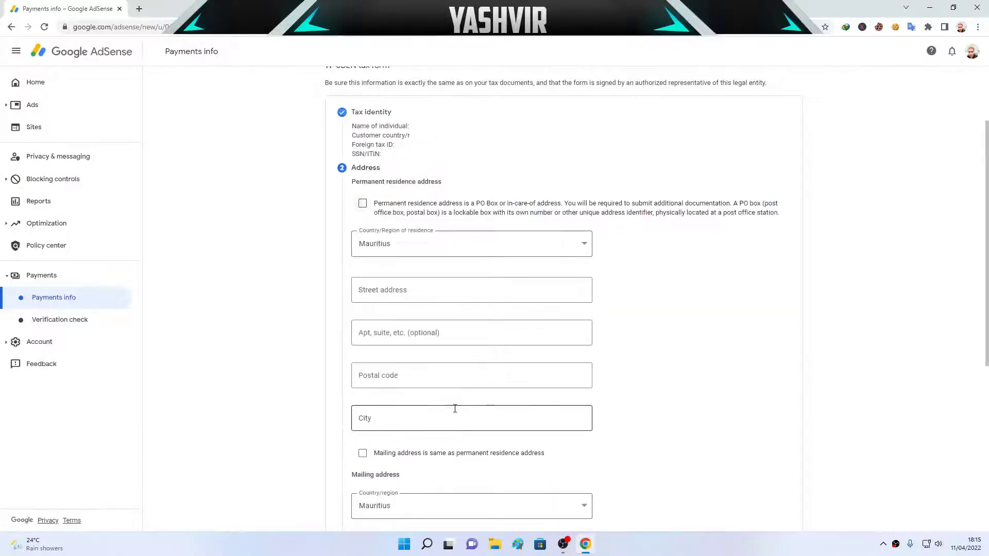
- Mark the residence as a PO Box or in-care-of address, fill in the permanent address, reuse it for mailing and continue
{"action": "left_click", "coordinate": [365, 204]}
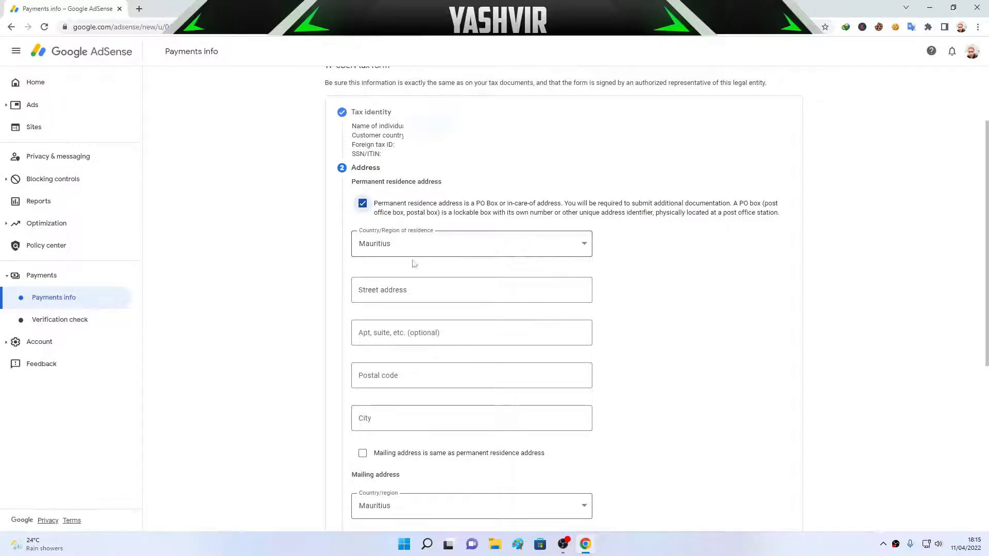
{"action": "left_click", "coordinate": [417, 293]}
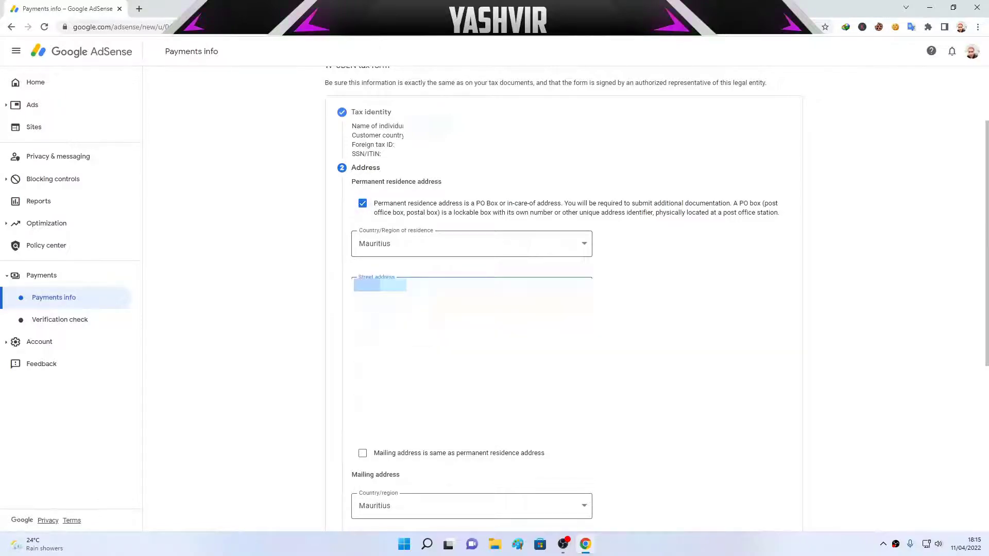
{"action": "scroll", "coordinate": [338, 332], "scroll_direction": "down", "scroll_amount": 2}
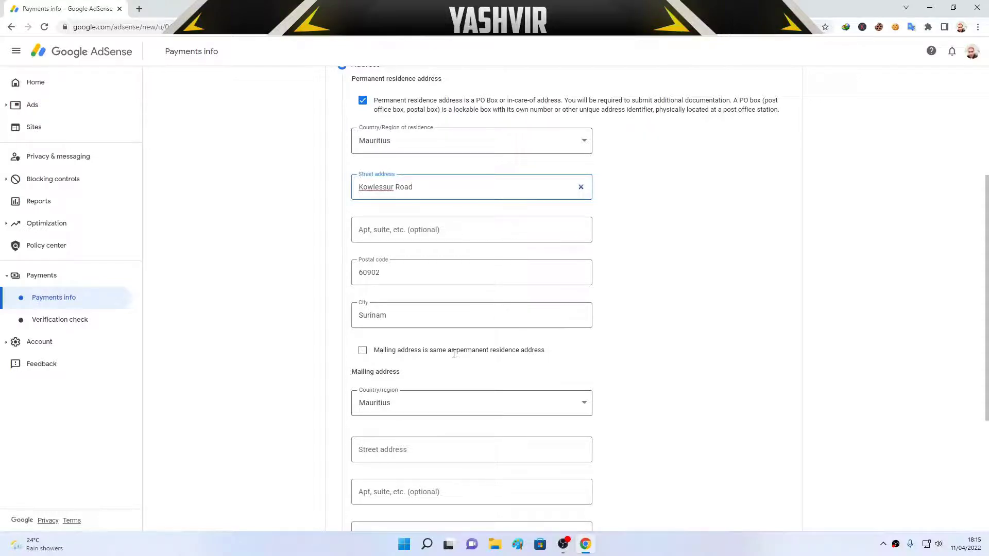
{"action": "left_click", "coordinate": [363, 350]}
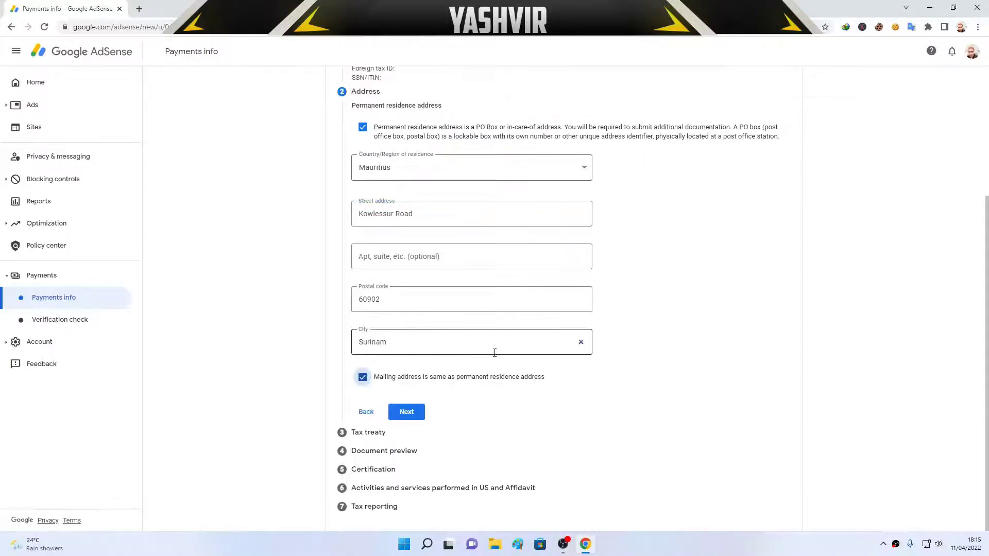
{"action": "left_click", "coordinate": [409, 415]}
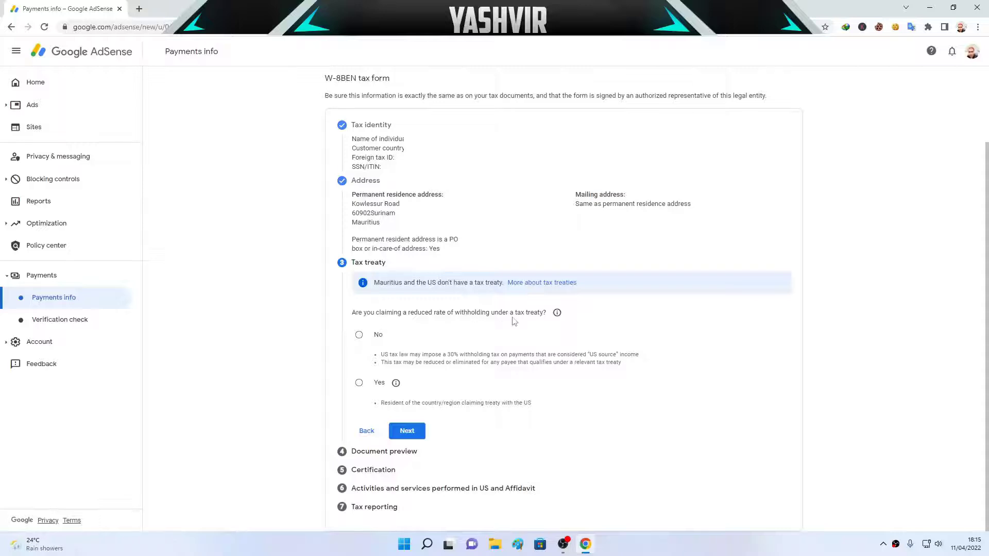
- Answer No to claiming a reduced tax treaty withholding rate, and download and open the generated W-8BEN PDF
{"action": "left_click", "coordinate": [377, 338]}
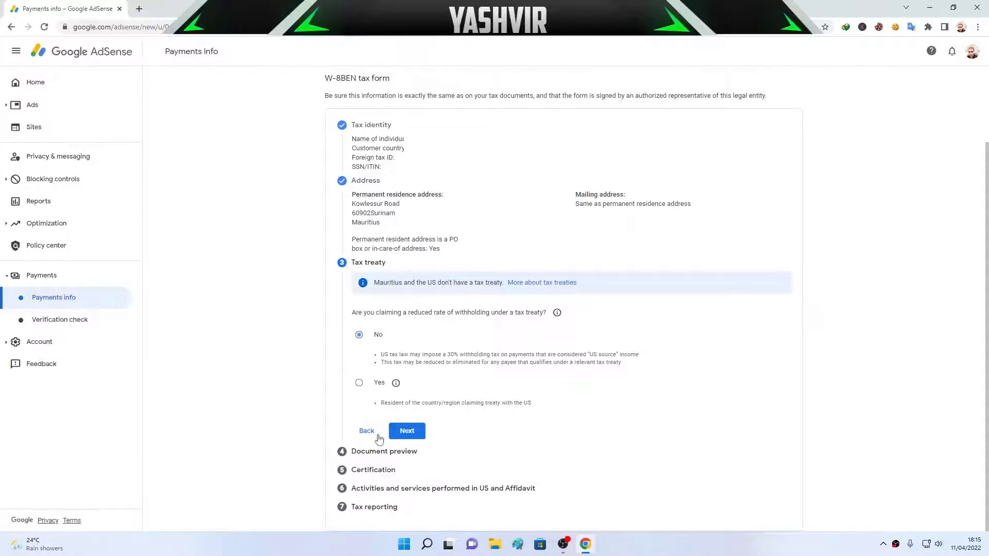
{"action": "left_click", "coordinate": [407, 432]}
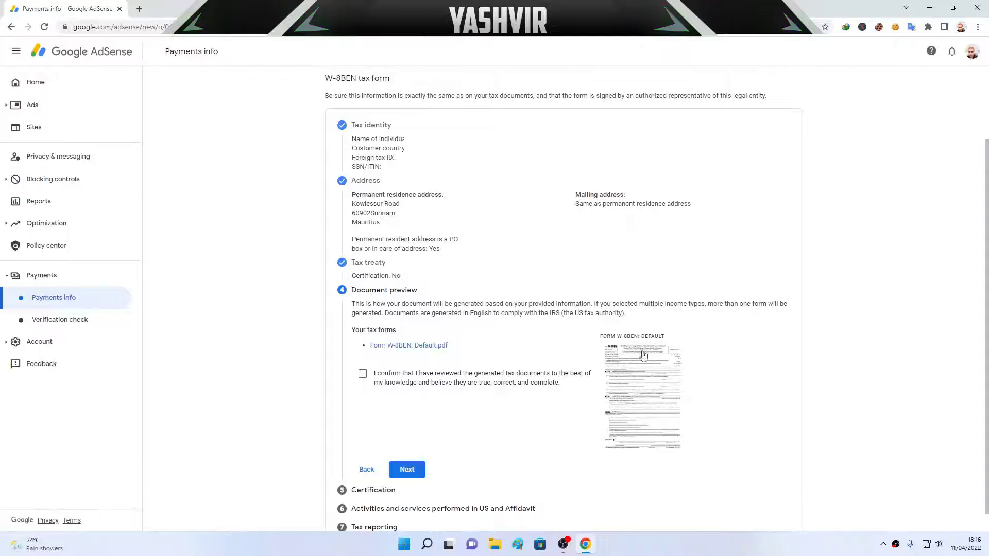
{"action": "left_click", "coordinate": [643, 410]}
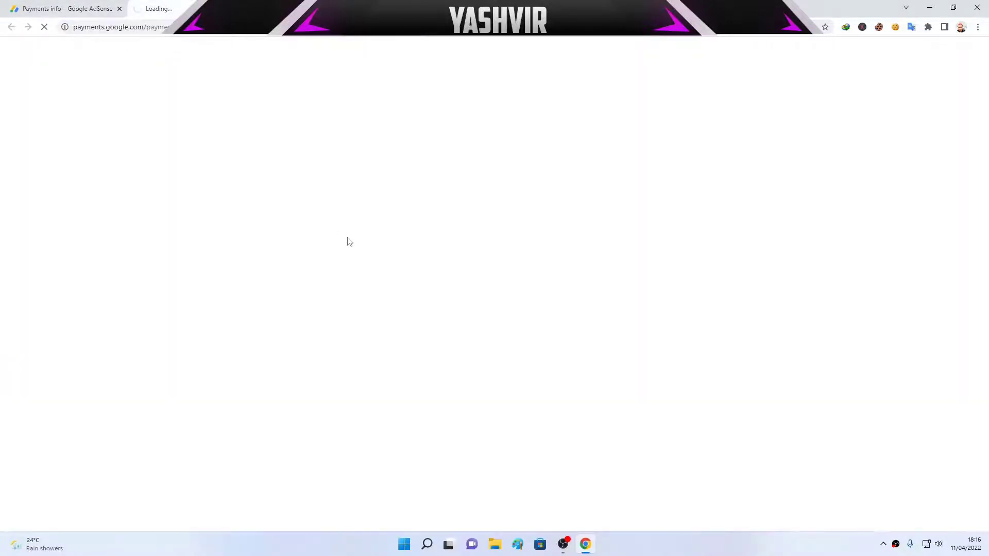
{"action": "left_click", "coordinate": [491, 315]}
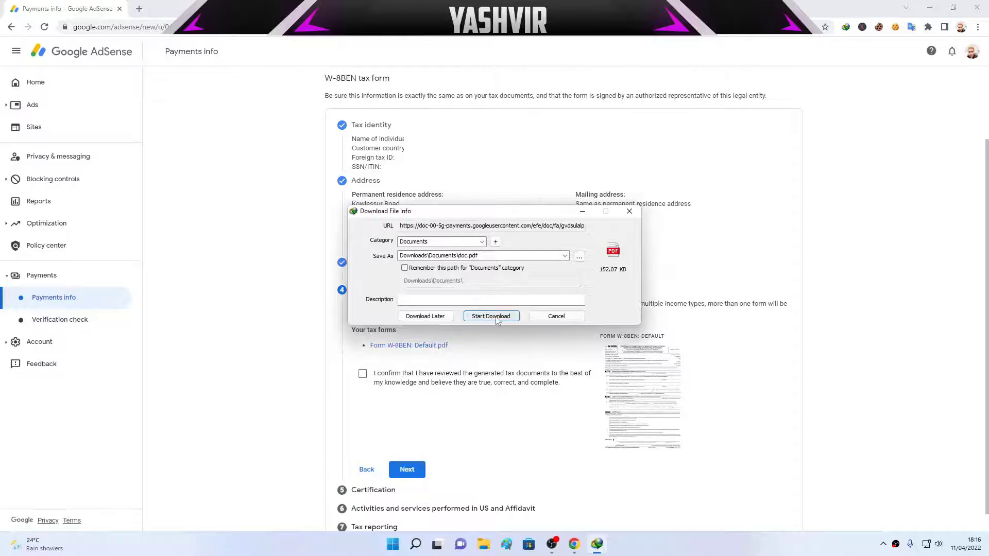
{"action": "left_click", "coordinate": [407, 301]}
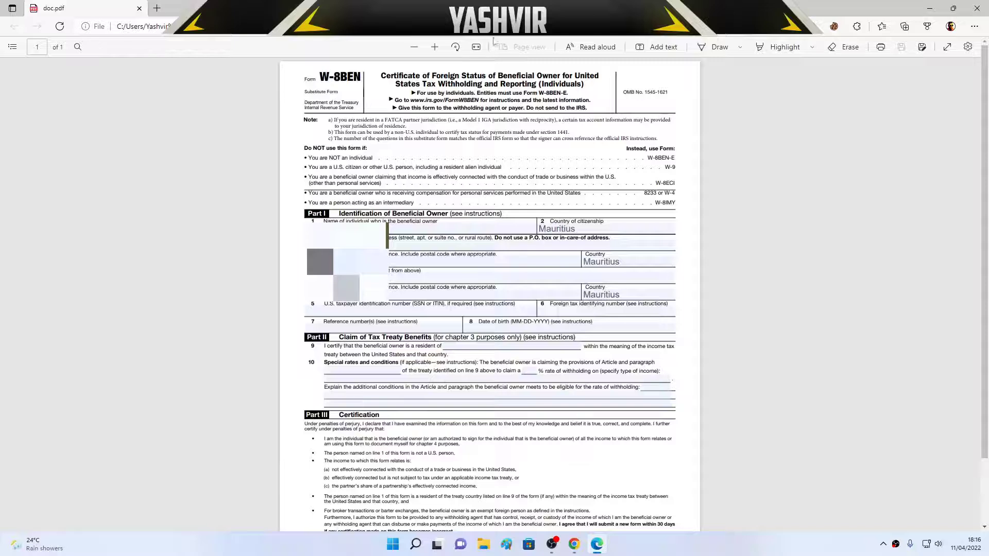
- Review the beneficial owner details in the W-8BEN PDF and confirm that the generated tax documents have been reviewed
{"action": "left_click_drag", "start_coordinate": [459, 84], "coordinate": [500, 84]}
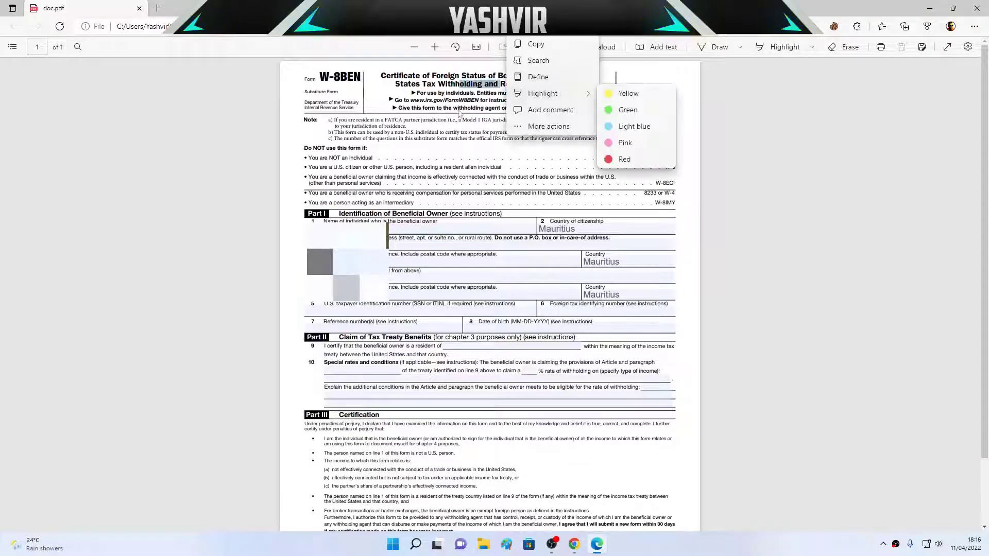
{"action": "left_click", "coordinate": [443, 89]}
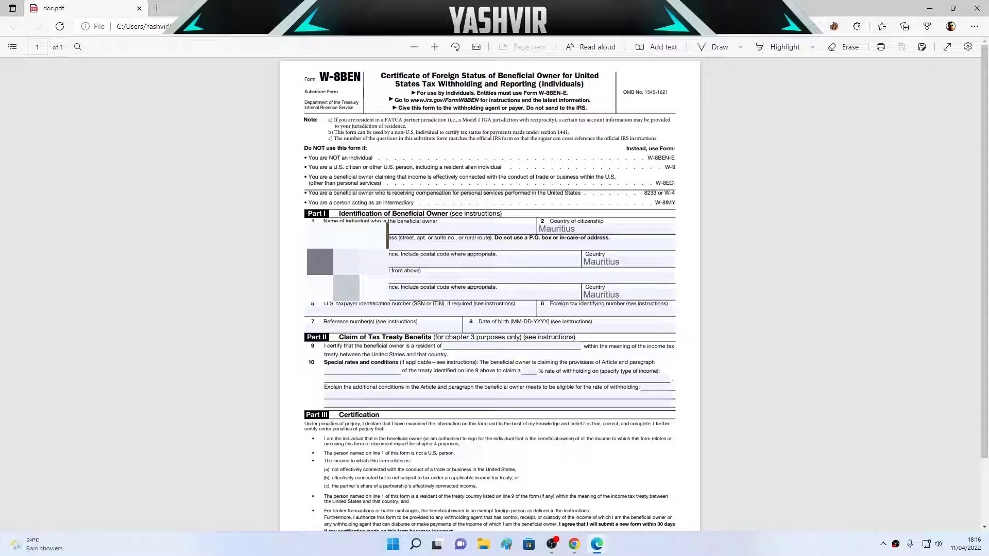
{"action": "left_click", "coordinate": [401, 232]}
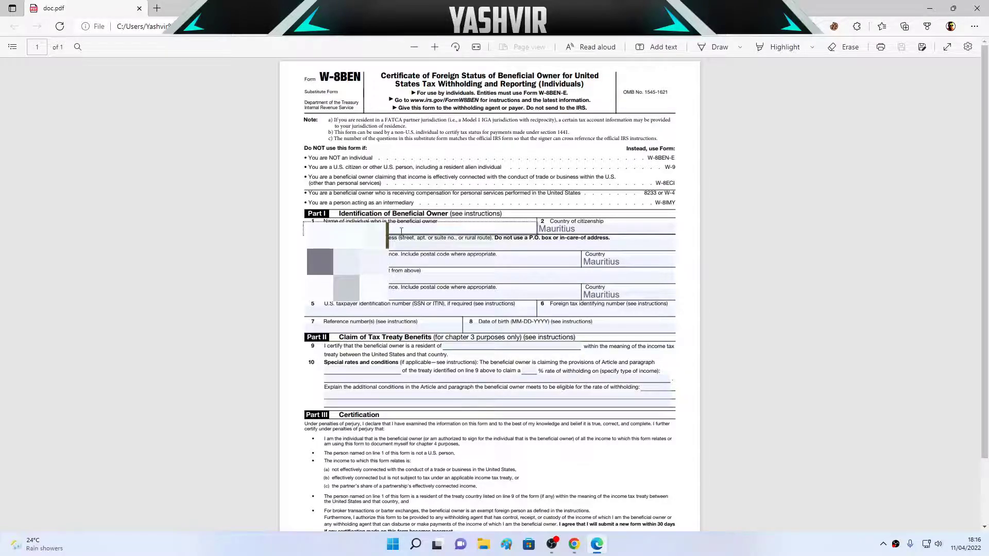
{"action": "left_click", "coordinate": [407, 275]}
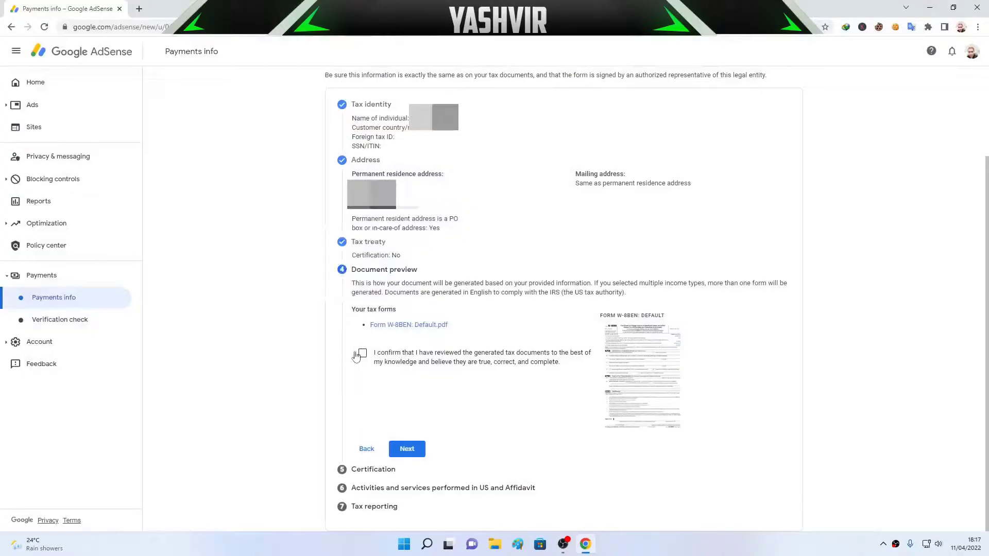
{"action": "left_click", "coordinate": [362, 354]}
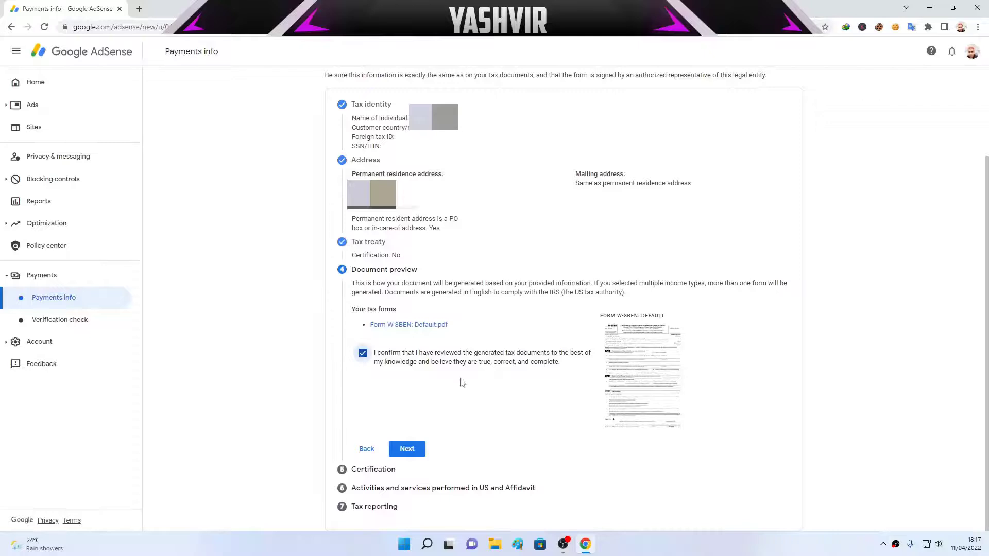
- Certify the form on your own behalf as the person listed, sign with the full legal name and continue
{"action": "left_click", "coordinate": [407, 449]}
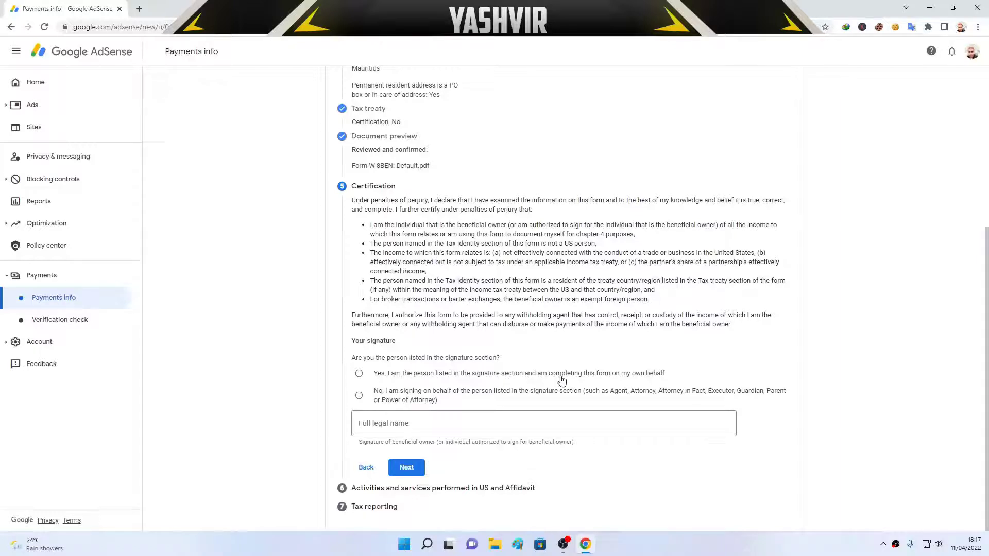
{"action": "left_click", "coordinate": [612, 380]}
{"action": "left_click", "coordinate": [455, 420]}
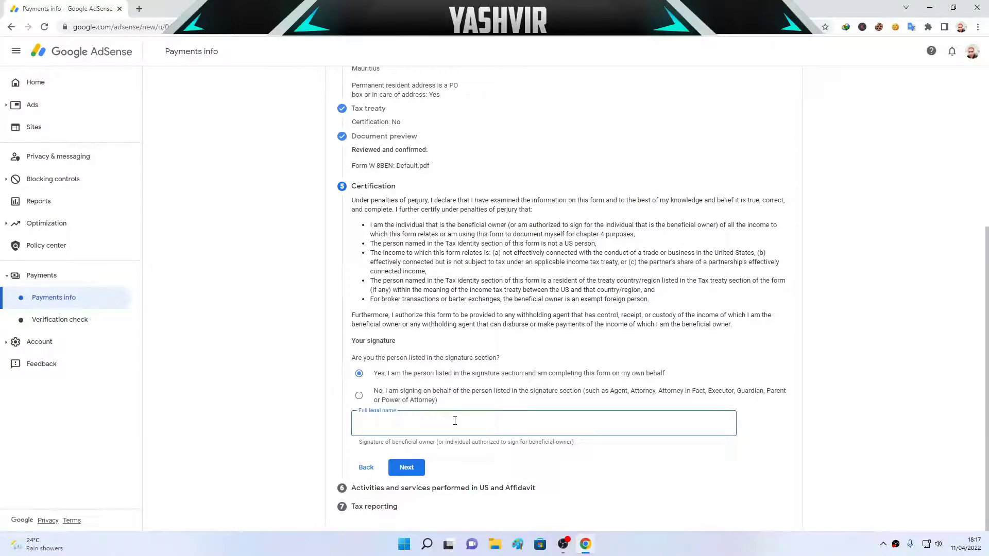
{"action": "type", "text": "..."}
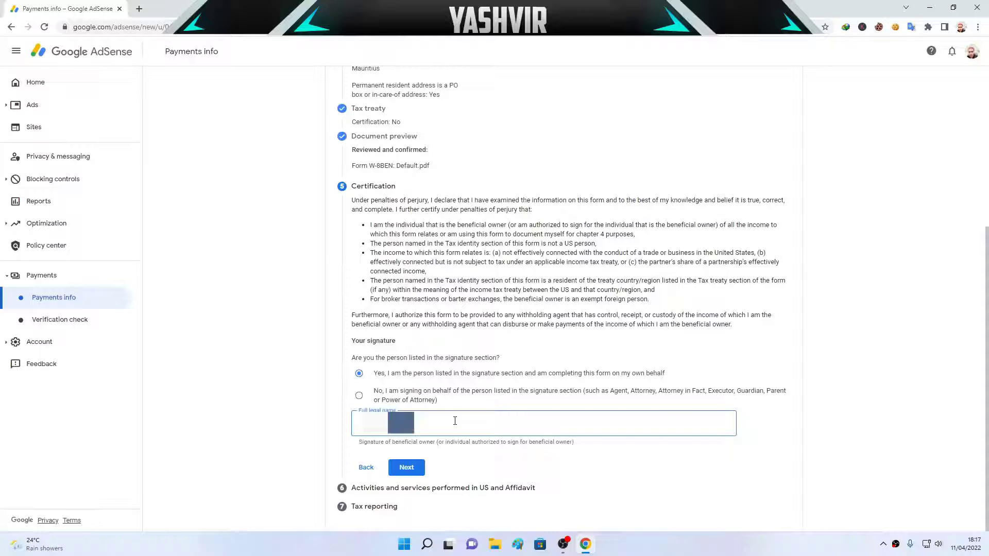
{"action": "left_click", "coordinate": [406, 468]}
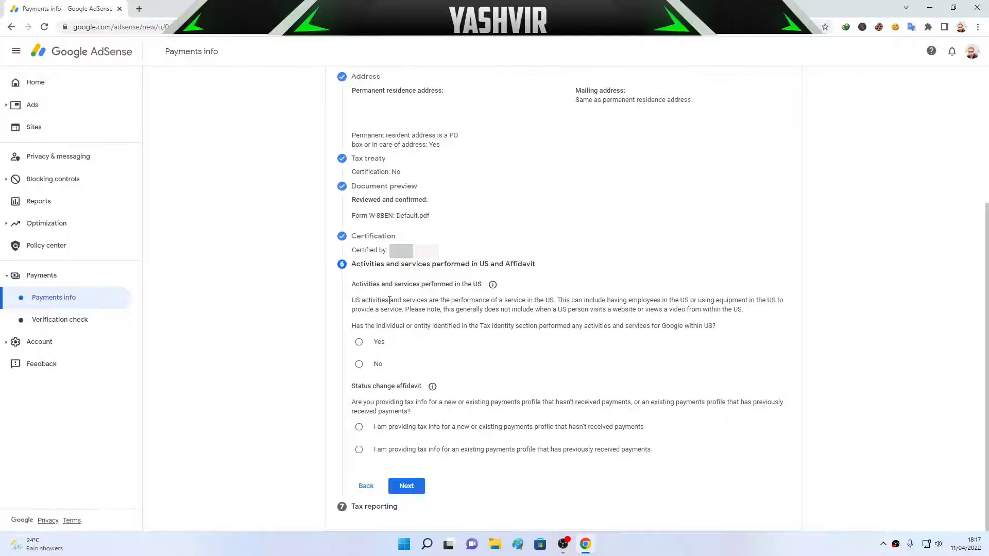
- Answer No to having performed US activities for Google, and certify that all services are performed solely outside the US
{"action": "left_click_drag", "start_coordinate": [380, 301], "coordinate": [477, 301]}
{"action": "left_click", "coordinate": [533, 302]}
{"action": "left_click", "coordinate": [535, 302]}
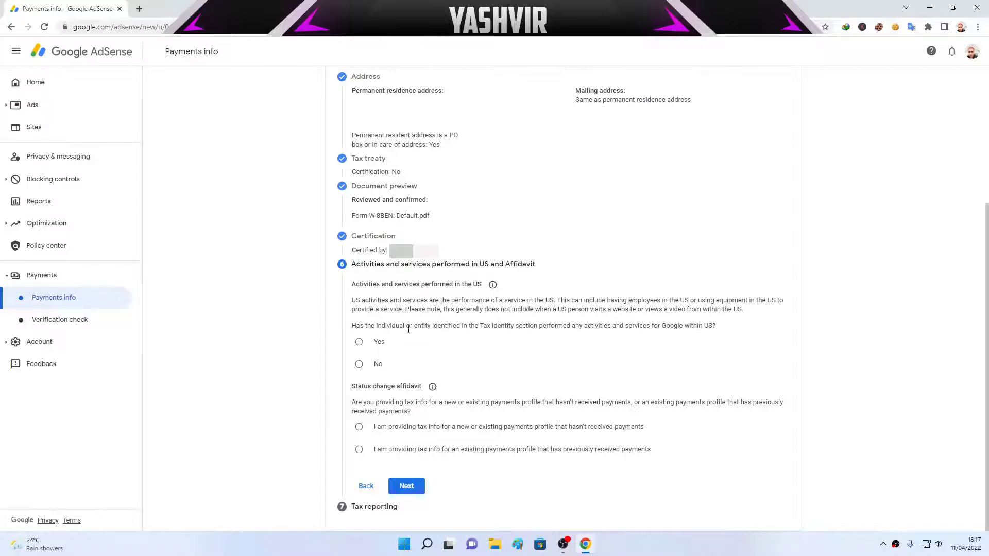
{"action": "left_click_drag", "start_coordinate": [376, 324], "coordinate": [538, 328]}
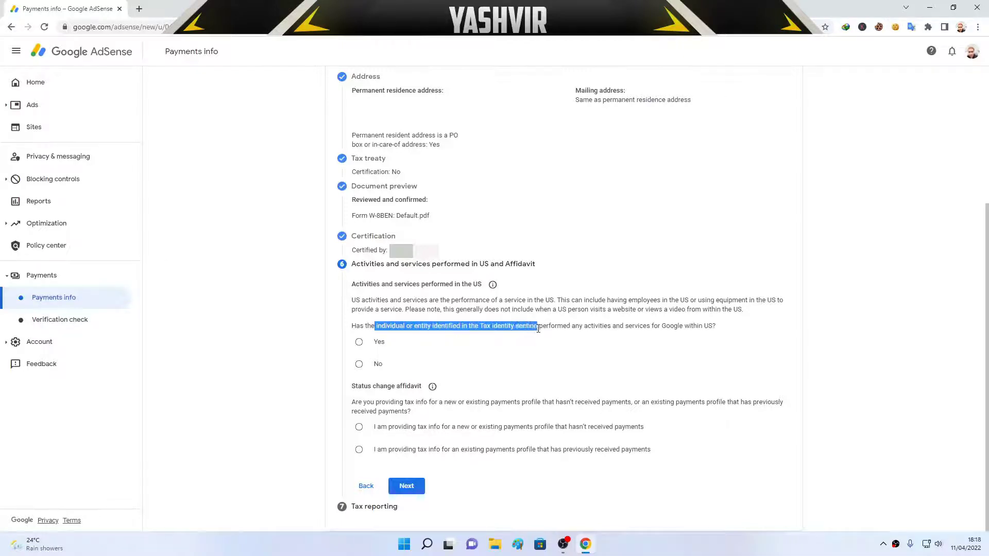
{"action": "left_click", "coordinate": [576, 326]}
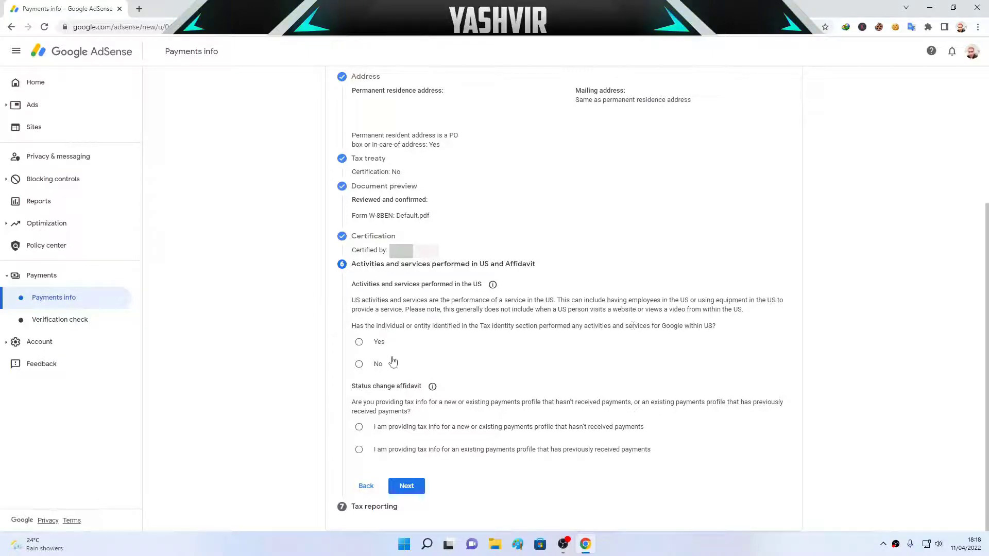
{"action": "left_click", "coordinate": [359, 364]}
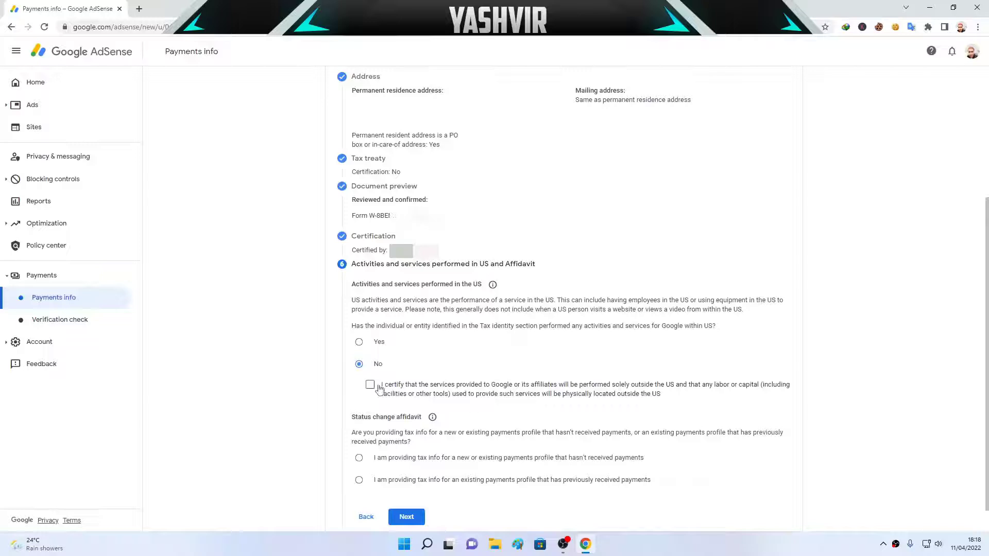
{"action": "left_click", "coordinate": [370, 386]}
- Declare an existing payments profile that has previously received payments, and affirm that the information has remained unchanged since January 1, 2020
{"action": "scroll", "coordinate": [495, 406], "scroll_direction": "down", "scroll_amount": 1}
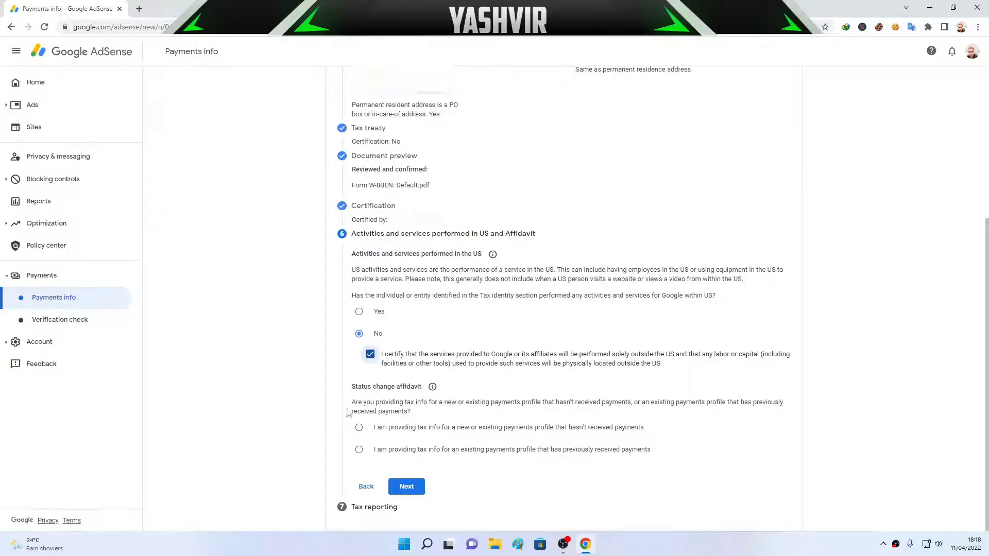
{"action": "left_click_drag", "start_coordinate": [364, 404], "coordinate": [503, 405]}
{"action": "left_click", "coordinate": [504, 410]}
{"action": "left_click", "coordinate": [561, 407]}
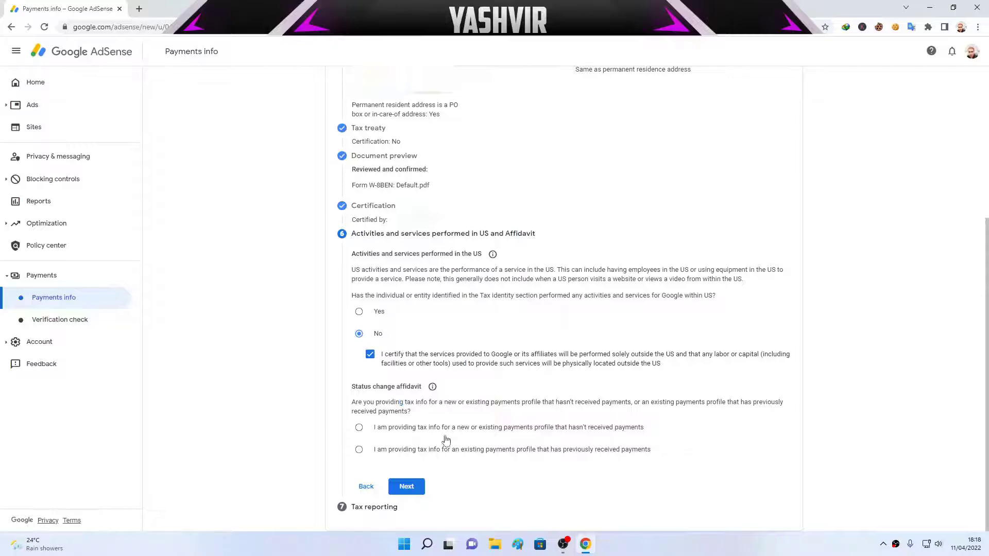
{"action": "left_click", "coordinate": [446, 450]}
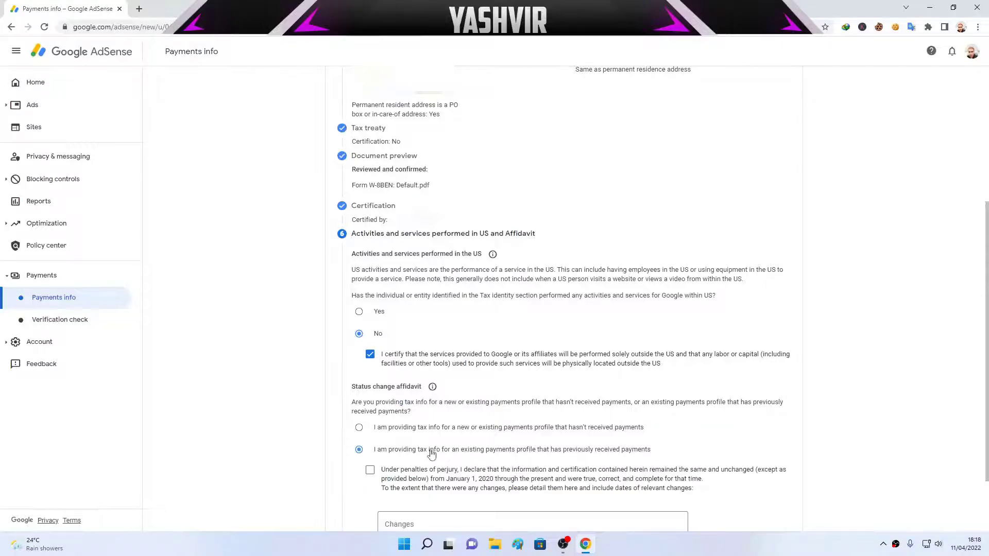
{"action": "scroll", "coordinate": [432, 453], "scroll_direction": "down", "scroll_amount": 2}
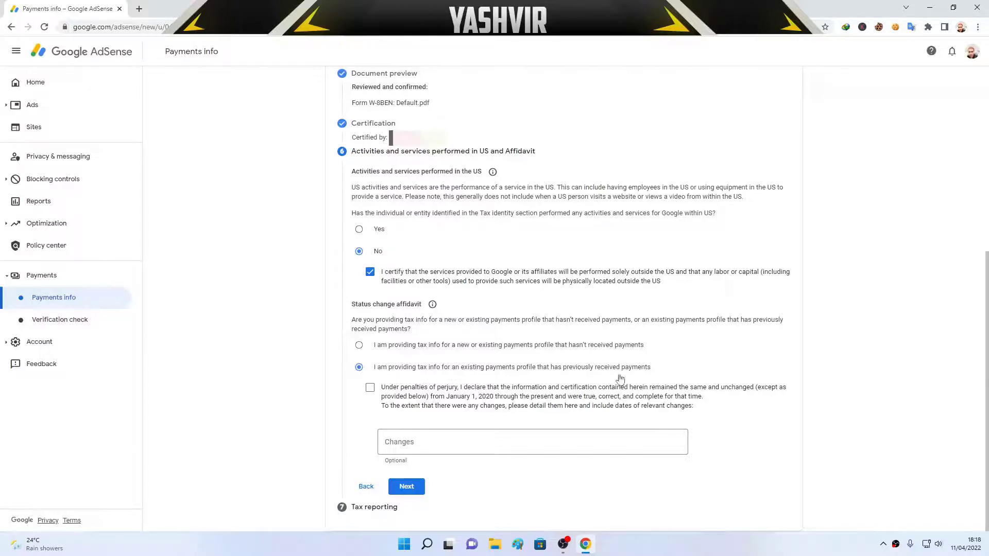
{"action": "left_click", "coordinate": [370, 388]}
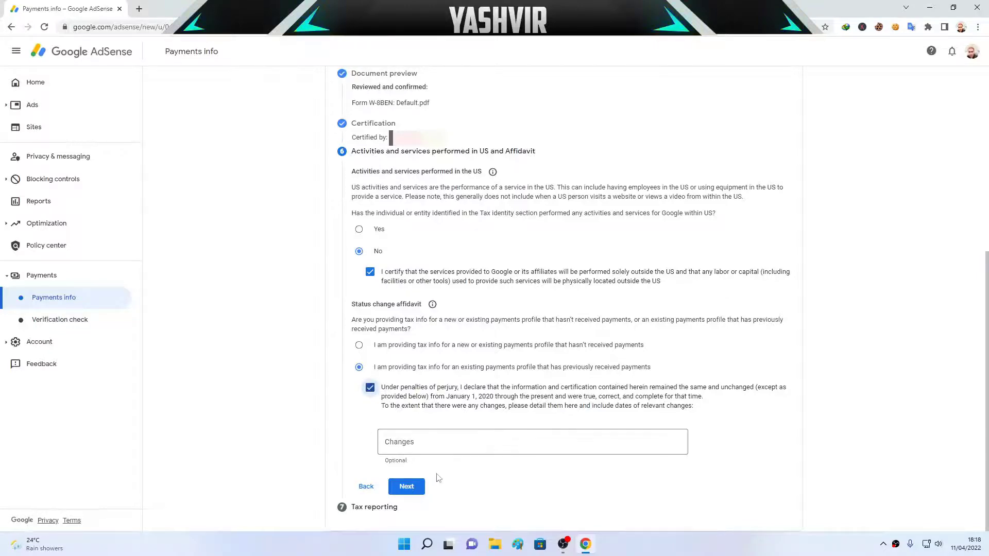
- Leave the optional changes field of the status change affidavit blank and continue to tax reporting
{"action": "left_click", "coordinate": [413, 446]}
{"action": "left_click", "coordinate": [321, 432]}
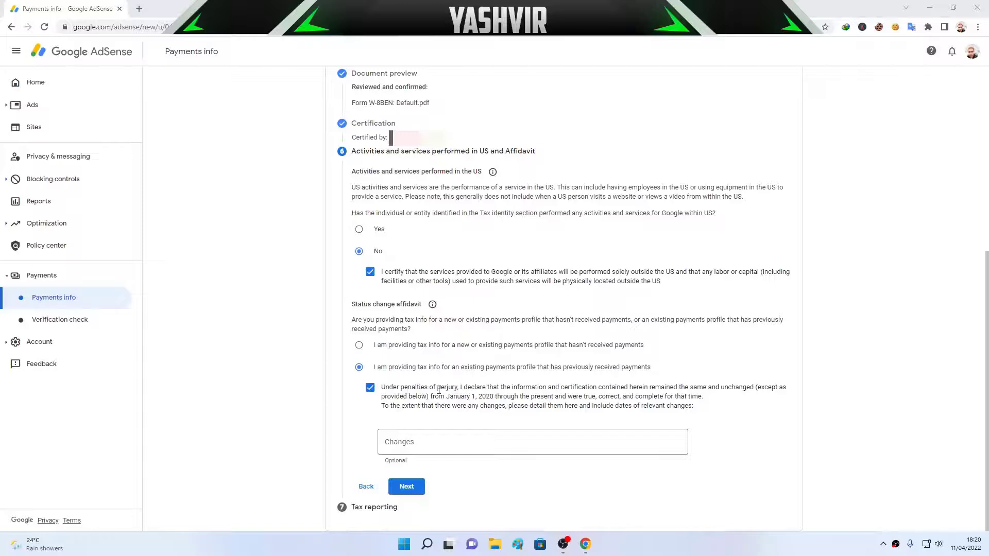
{"action": "left_click_drag", "start_coordinate": [500, 389], "coordinate": [560, 390]}
{"action": "left_click", "coordinate": [635, 399]}
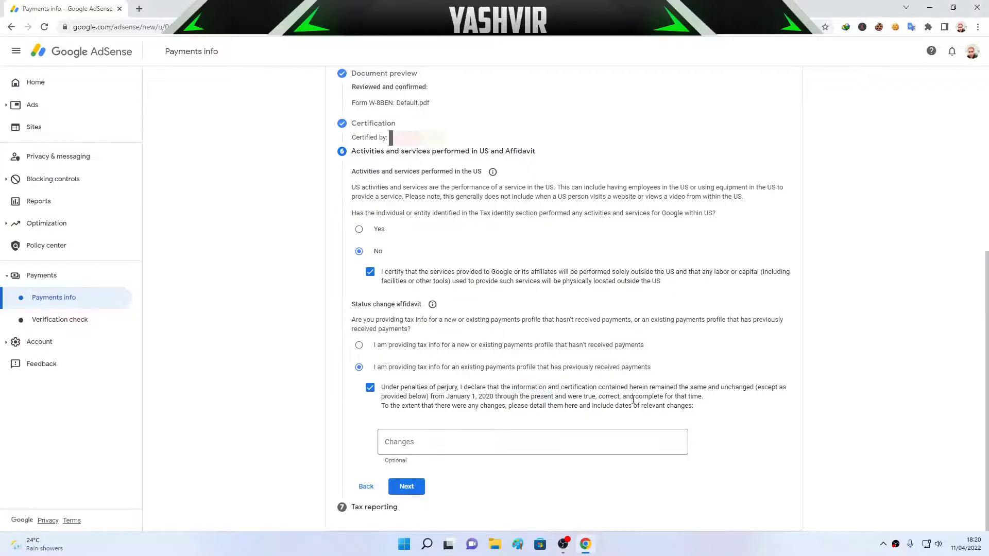
{"action": "left_click", "coordinate": [454, 445]}
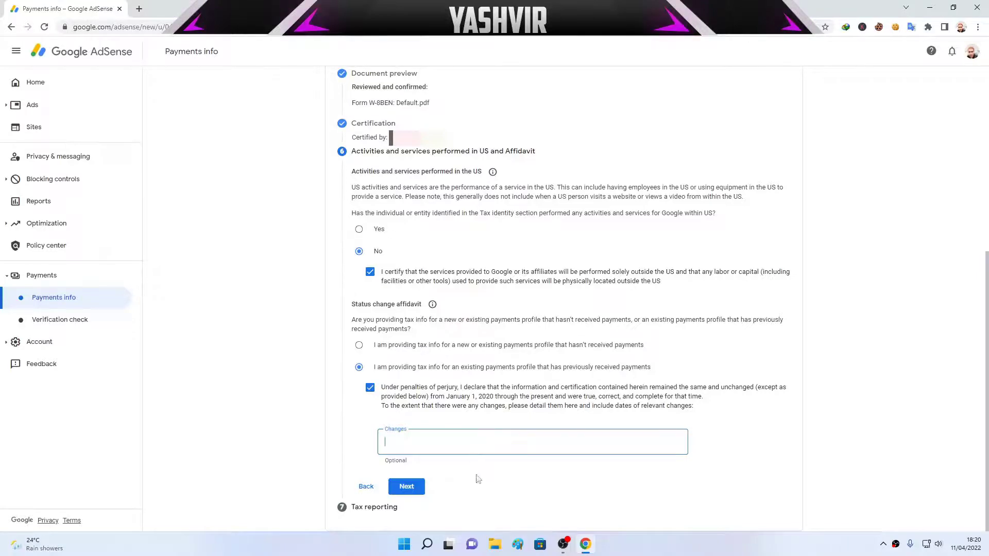
{"action": "left_click", "coordinate": [407, 486]}
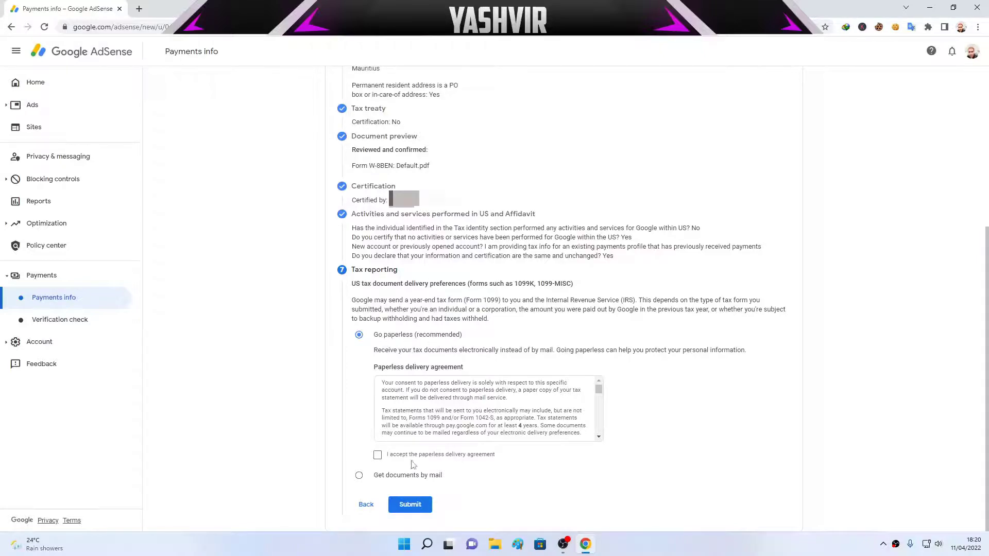
- Keep paperless delivery of tax documents, read and accept its delivery agreement, and submit the tax form
{"action": "left_click_drag", "start_coordinate": [598, 391], "coordinate": [599, 436]}
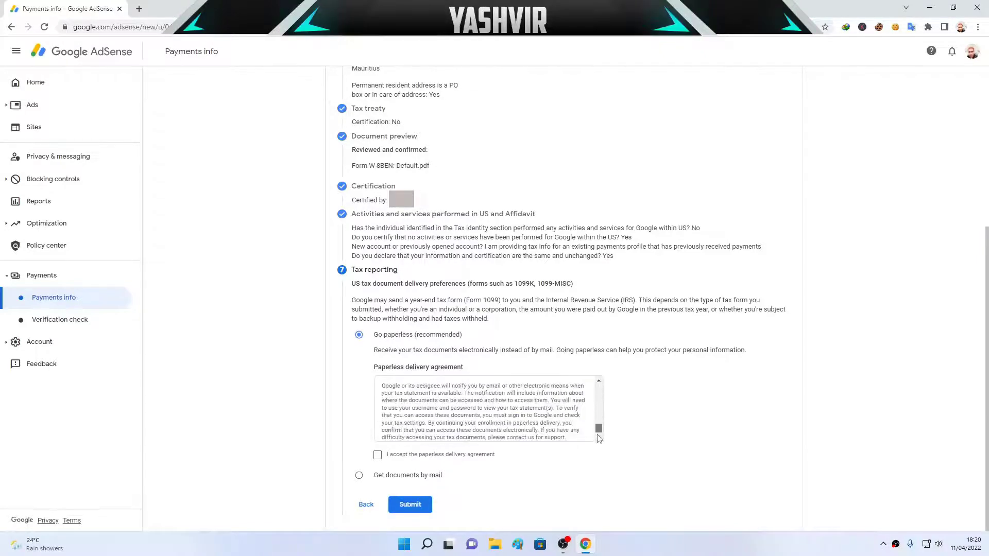
{"action": "left_click", "coordinate": [381, 456]}
{"action": "left_click", "coordinate": [418, 505]}
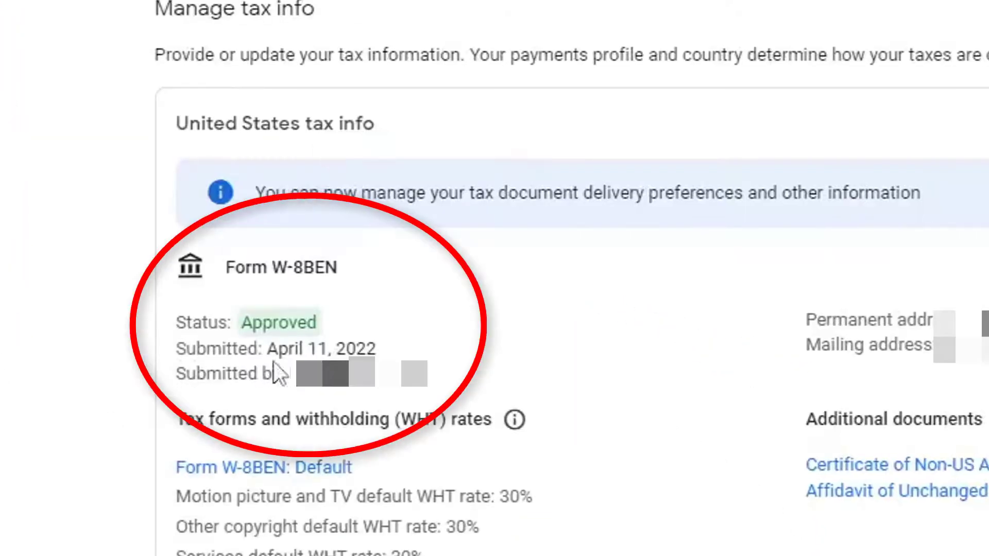
- Check the approval status and submission date of the W-8BEN form in the United States tax info
{"action": "left_click_drag", "start_coordinate": [189, 323], "coordinate": [362, 334]}
{"action": "left_click", "coordinate": [157, 417]}
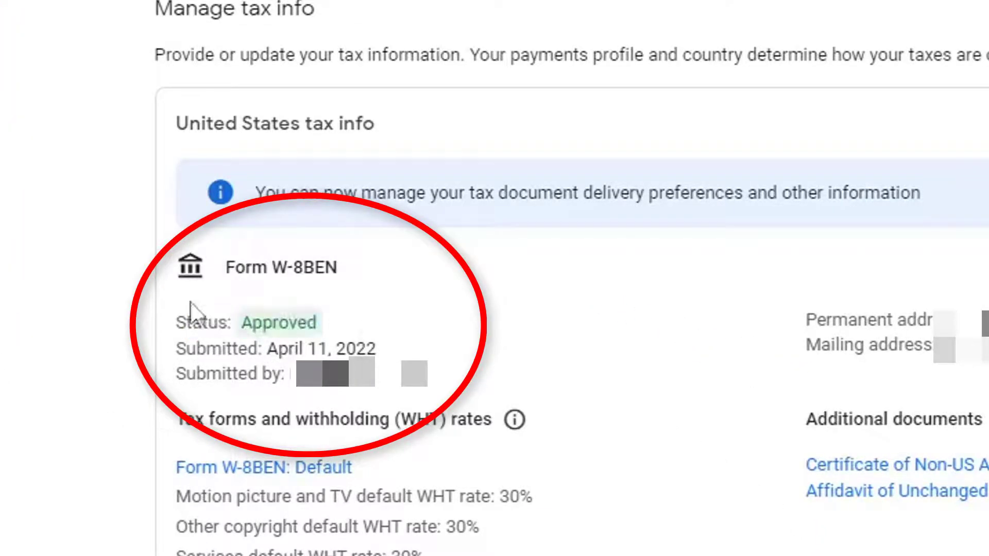
{"action": "left_click_drag", "start_coordinate": [209, 323], "coordinate": [317, 323]}
{"action": "left_click_drag", "start_coordinate": [273, 348], "coordinate": [358, 349]}
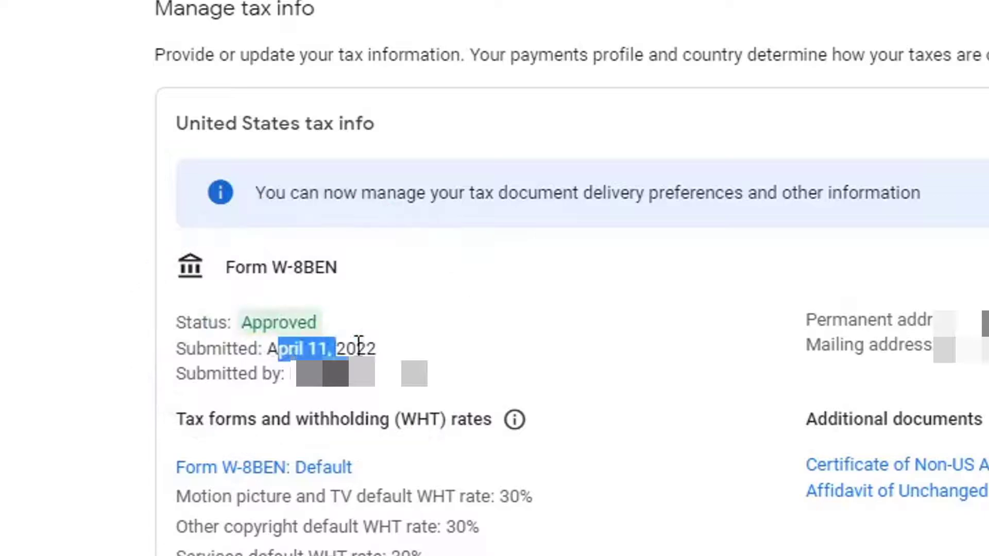
{"action": "left_click", "coordinate": [365, 348]}
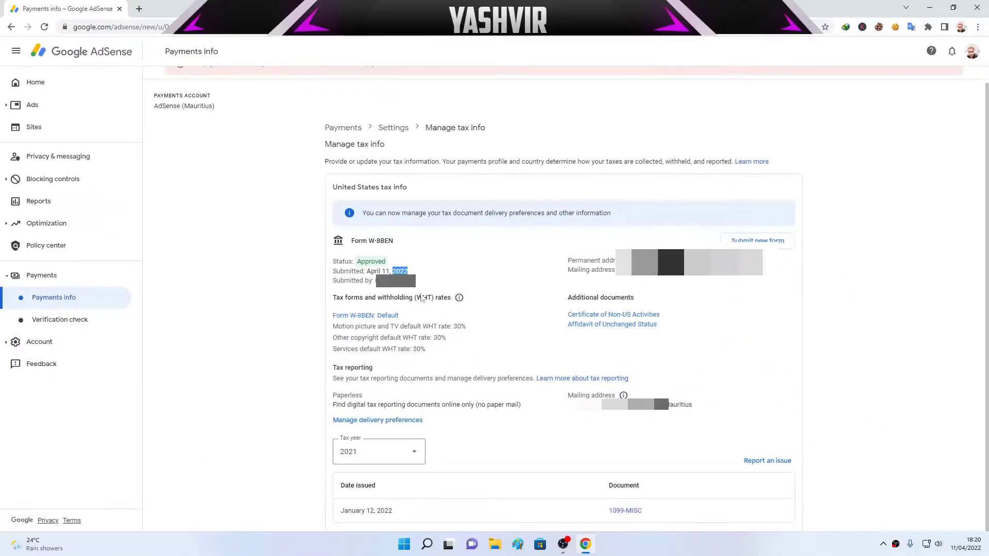
{"action": "left_click_drag", "start_coordinate": [341, 275], "coordinate": [329, 260]}
{"action": "left_click", "coordinate": [324, 261]}
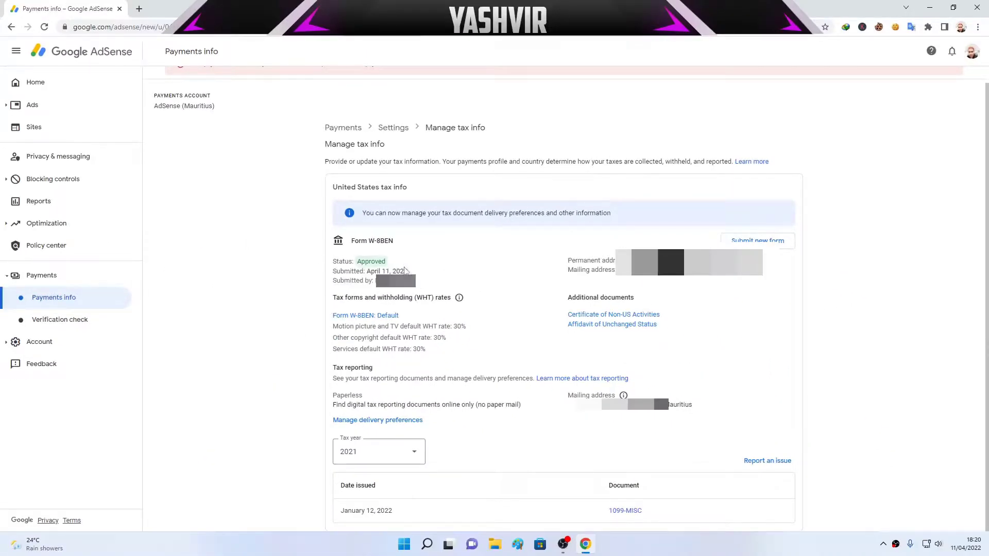